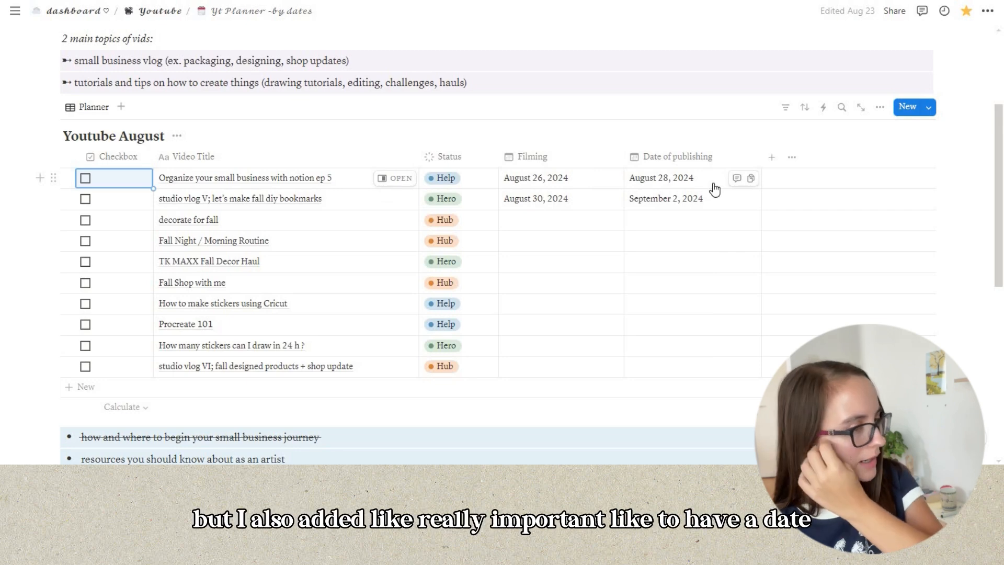
# - View the filming date calendar of the video "Organize your small business with notion ep 5"
pyautogui.click(572, 177)
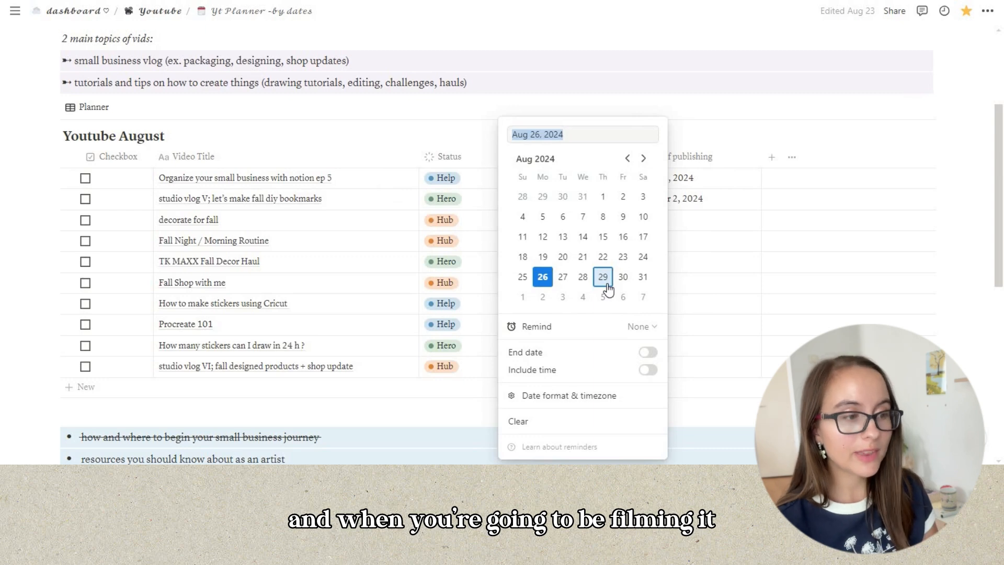
pyautogui.click(797, 261)
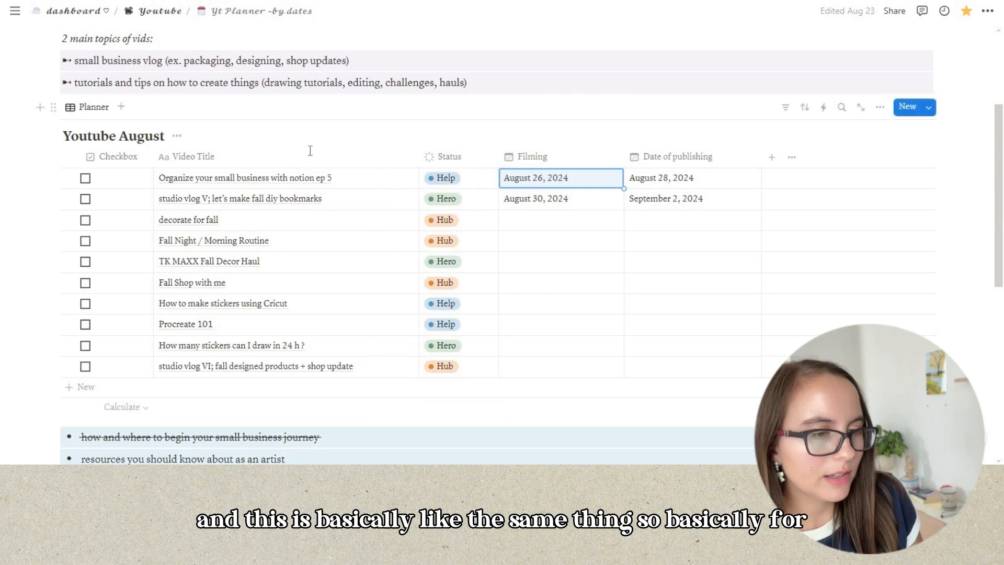
# - Insert a new blank database in Table view on an empty line below the last video idea on the page
pyautogui.scroll(-7, 708, 334)
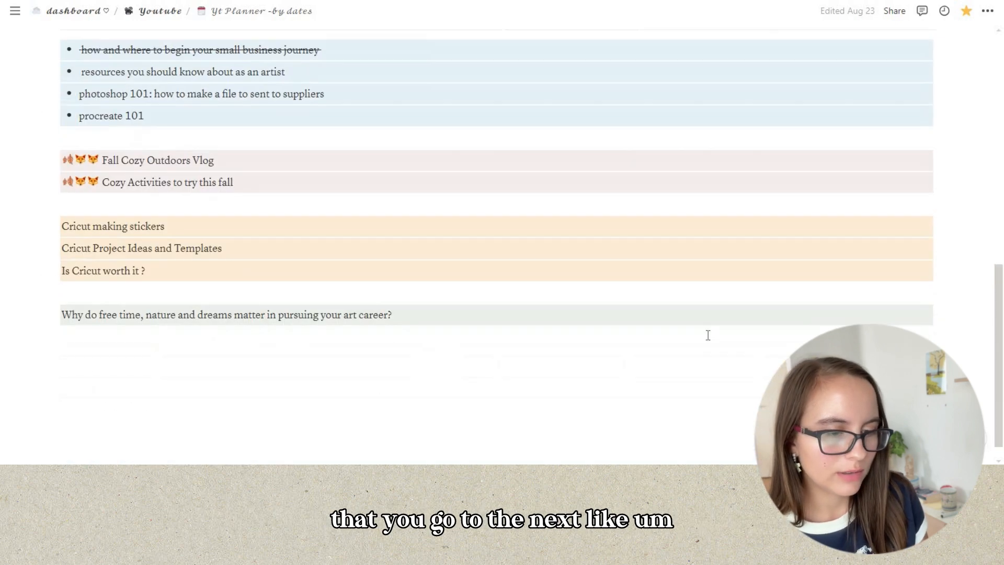
pyautogui.click(254, 405)
pyautogui.press('Return')
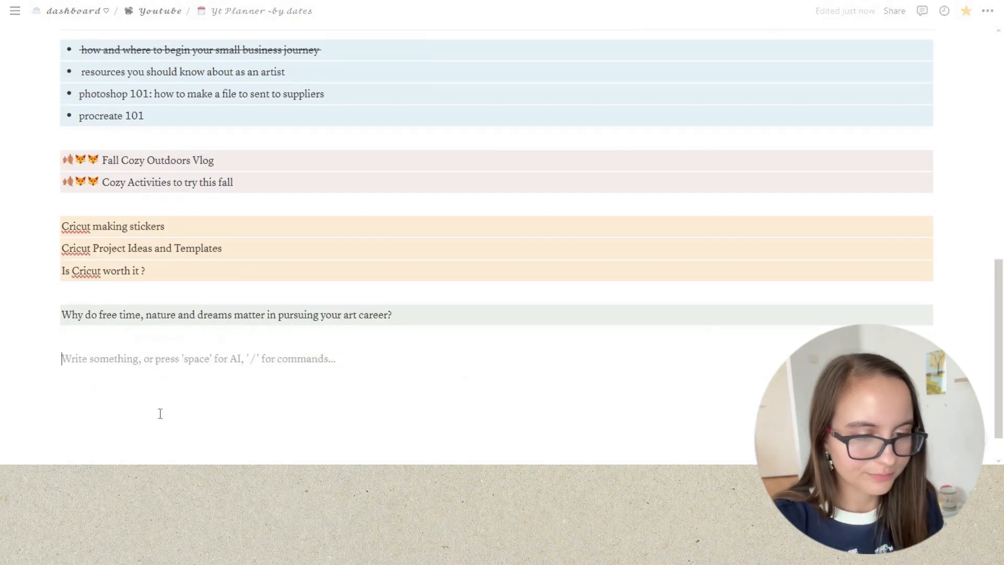
pyautogui.write('/')
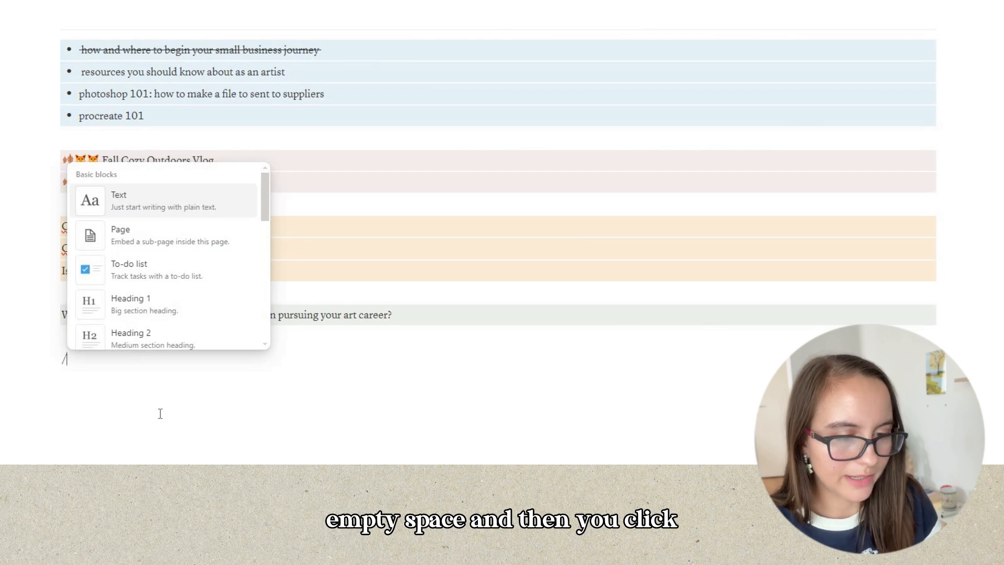
pyautogui.write('d')
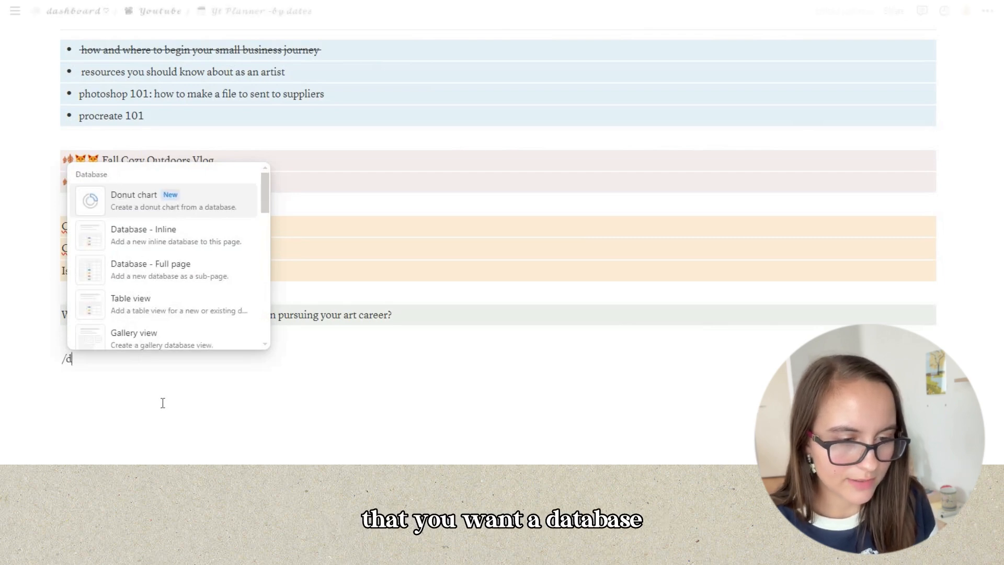
pyautogui.write('a')
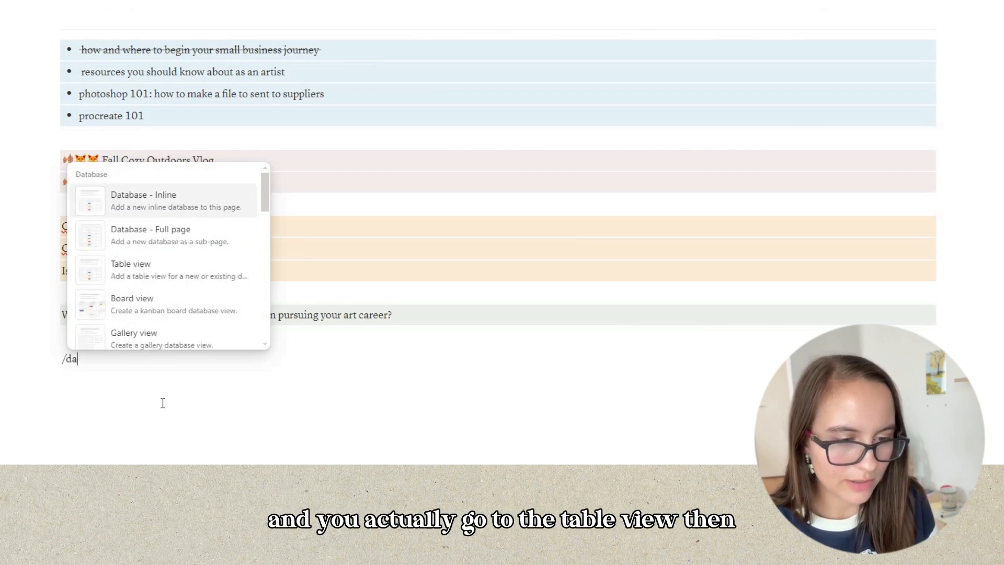
pyautogui.click(208, 277)
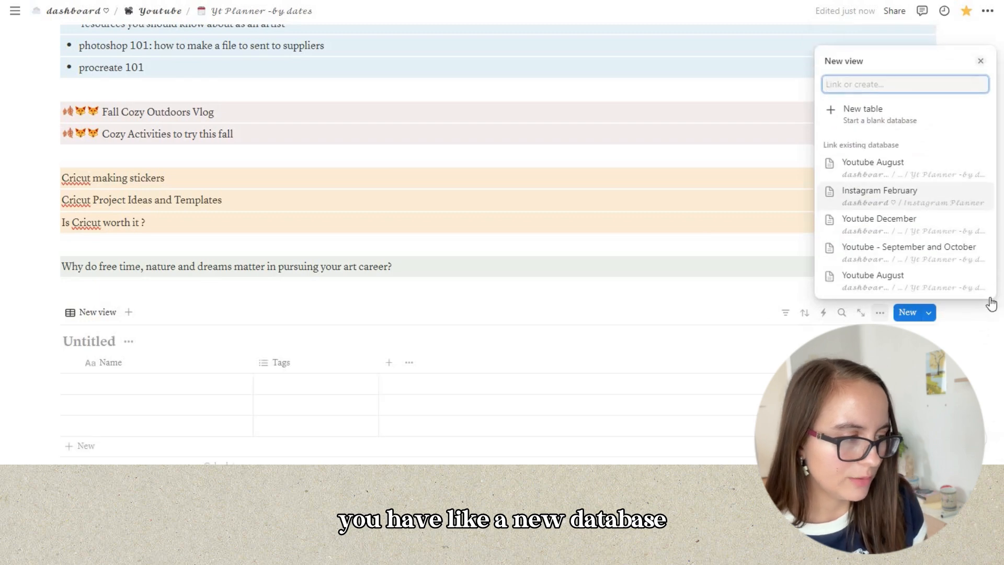
pyautogui.click(1003, 333)
pyautogui.moveTo(1002, 334); pyautogui.dragTo(988, 381)
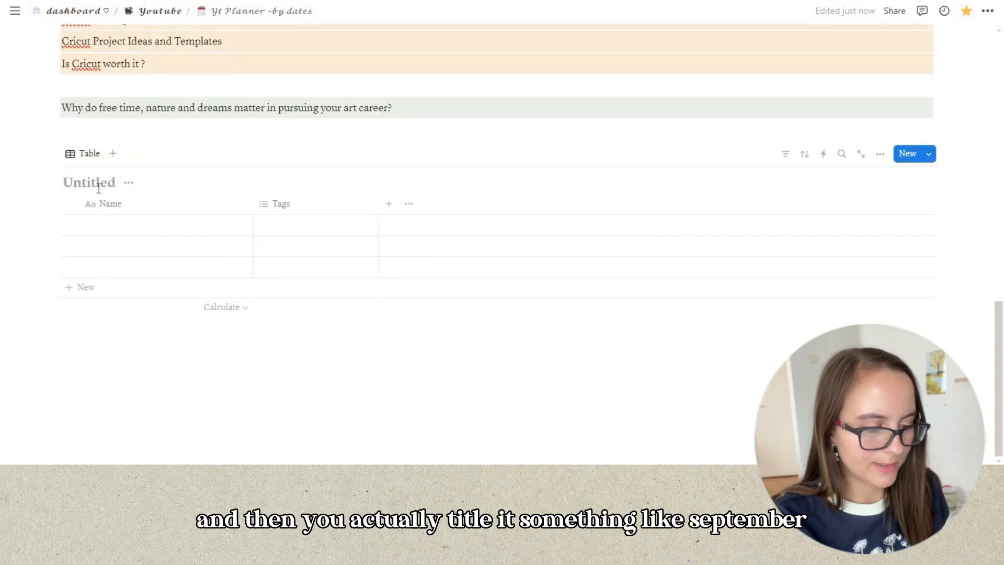
# - Title the new database "september planner"
pyautogui.write('september pl')
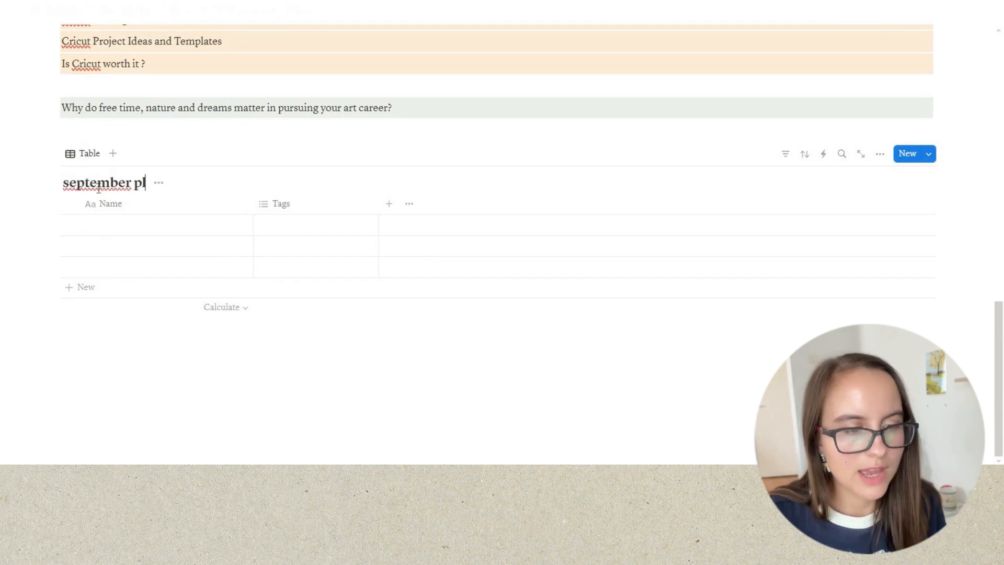
pyautogui.write('anner')
pyautogui.click(228, 415)
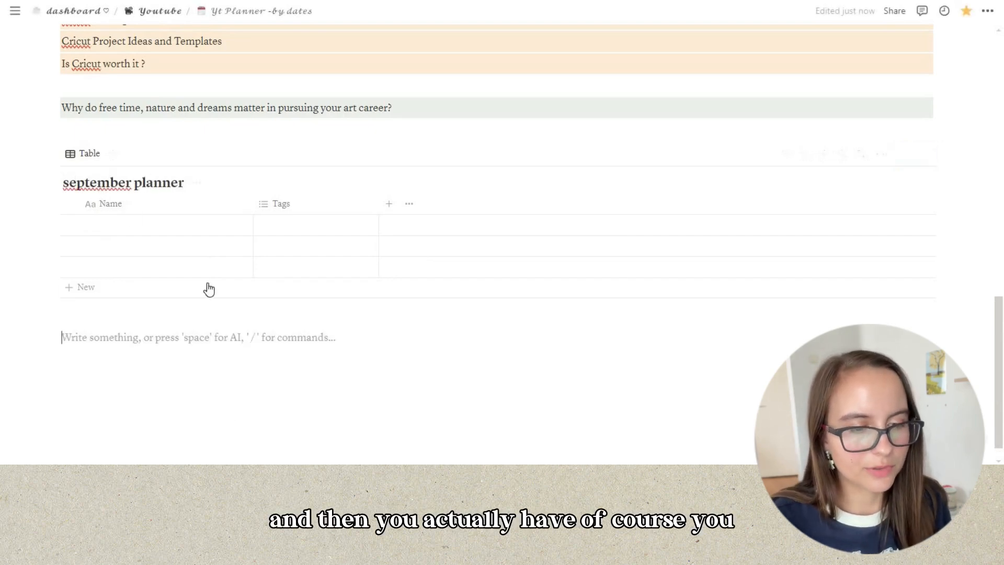
# - Add two empty rows to the september planner table
pyautogui.click(68, 287)
pyautogui.click(78, 312)
pyautogui.click(78, 313)
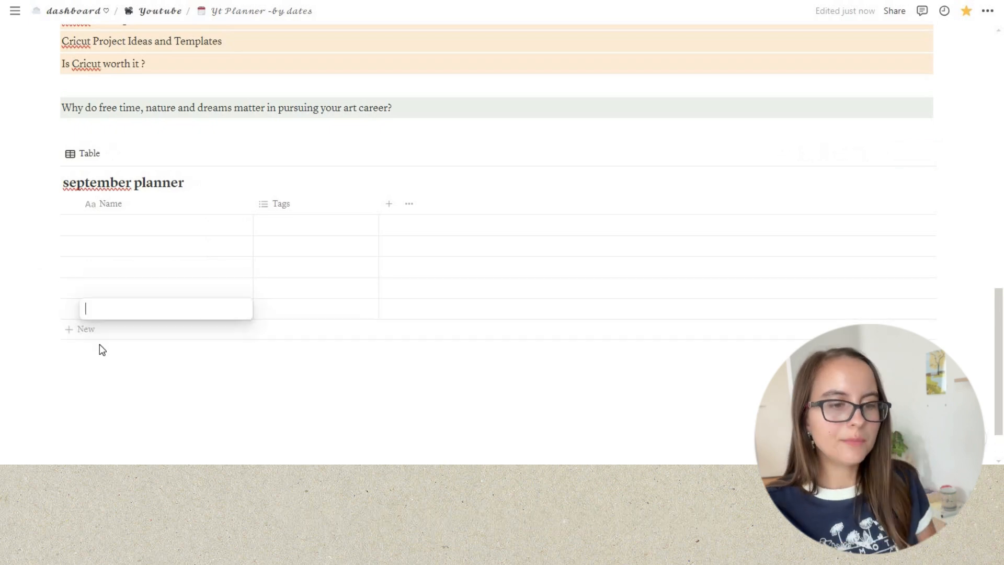
pyautogui.click(99, 344)
# - Look at the property options of the Name column in the september planner table
pyautogui.click(119, 204)
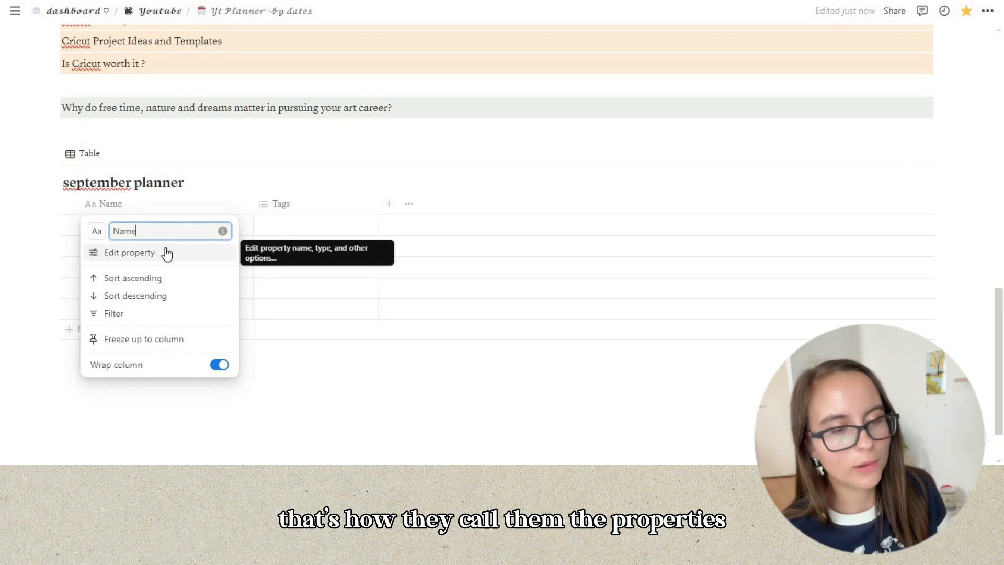
pyautogui.click(197, 400)
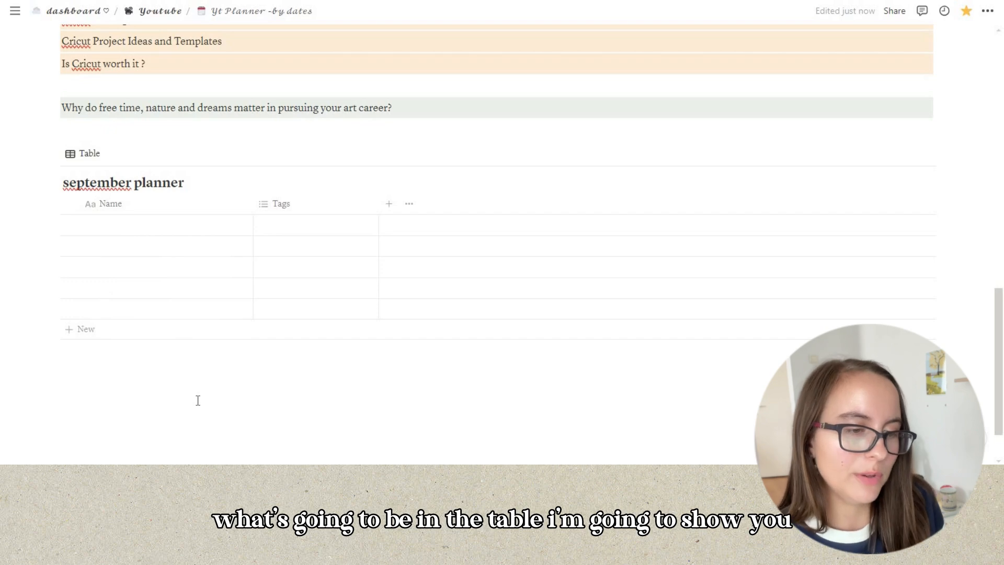
pyautogui.click(130, 203)
pyautogui.press('Escape')
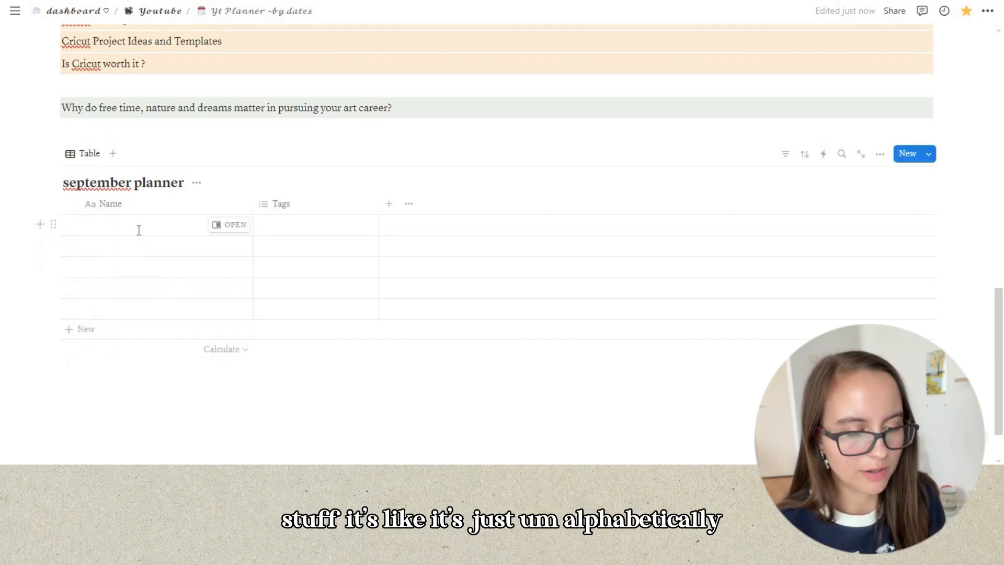
# - Enter "FALL HAUL" as the name of the first row in the september planner table
pyautogui.click(163, 230)
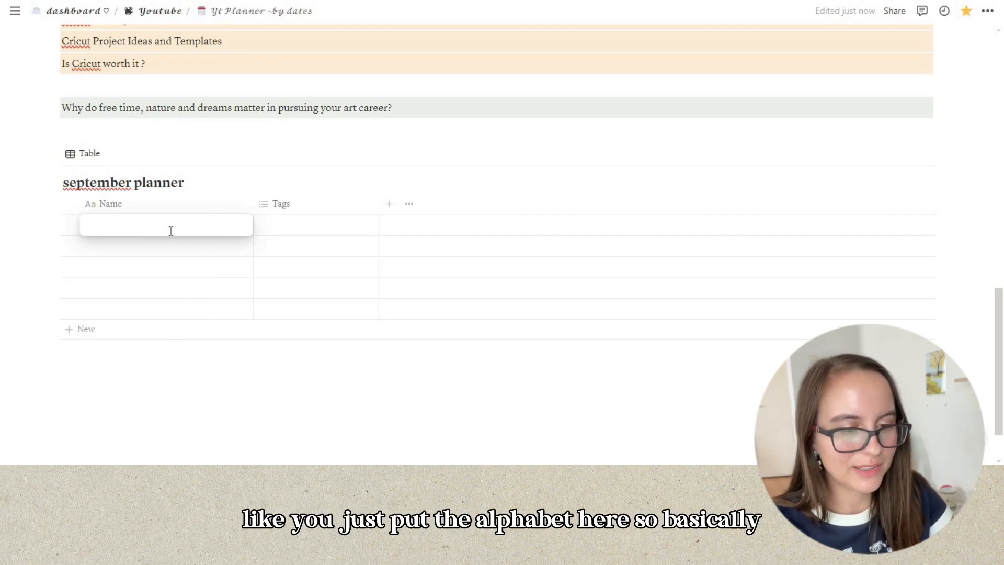
pyautogui.write('hgf')
pyautogui.press('BackSpace')
pyautogui.press('BackSpace')
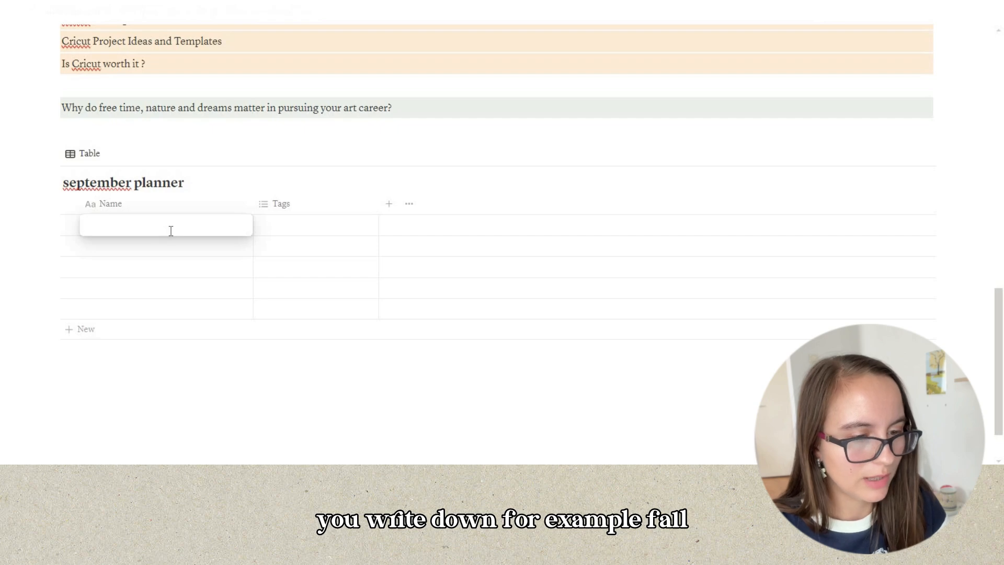
pyautogui.press('BackSpace')
pyautogui.write('FALL HAUL')
pyautogui.press('Return')
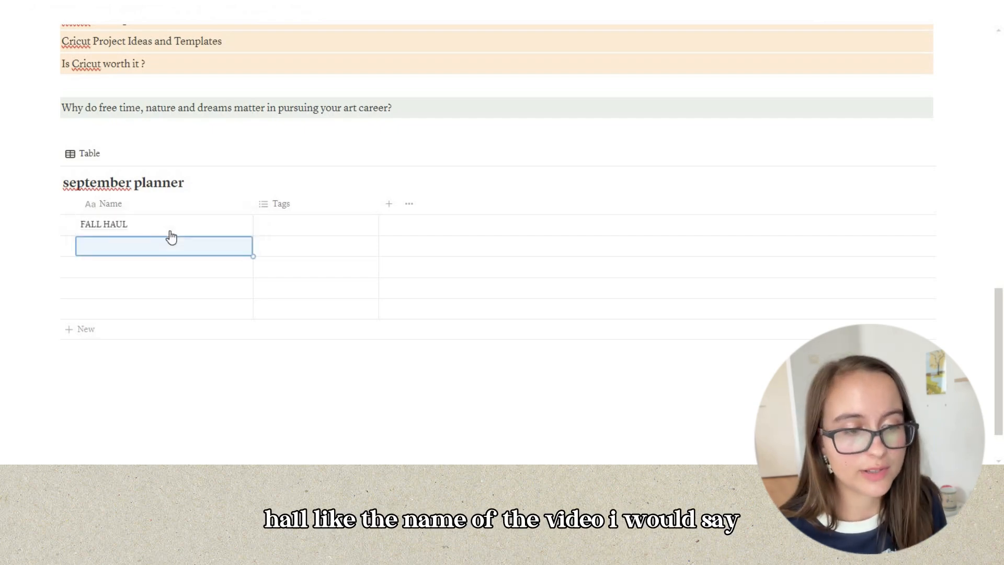
# - Change the Tags column's property type to Checkbox
pyautogui.click(319, 209)
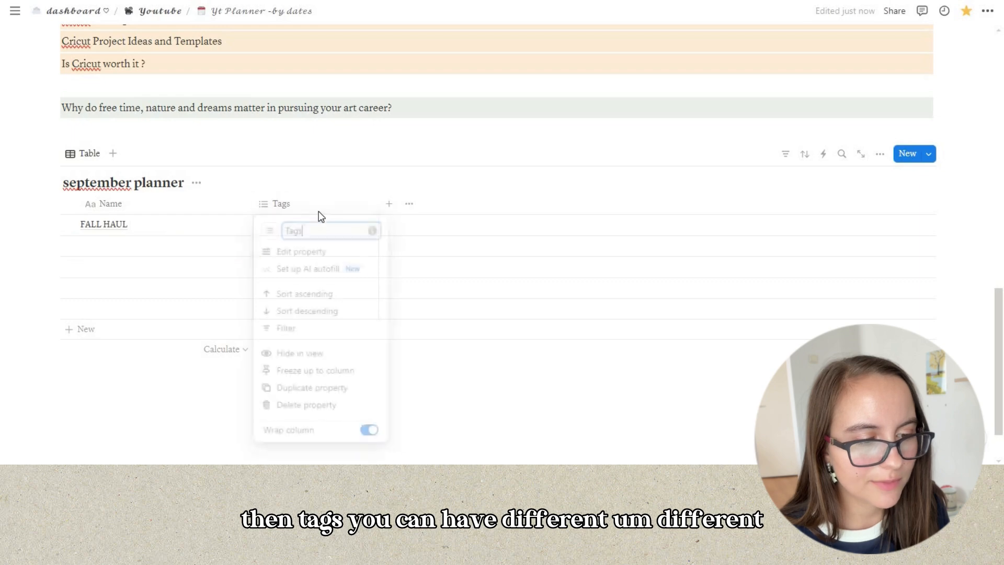
pyautogui.click(324, 251)
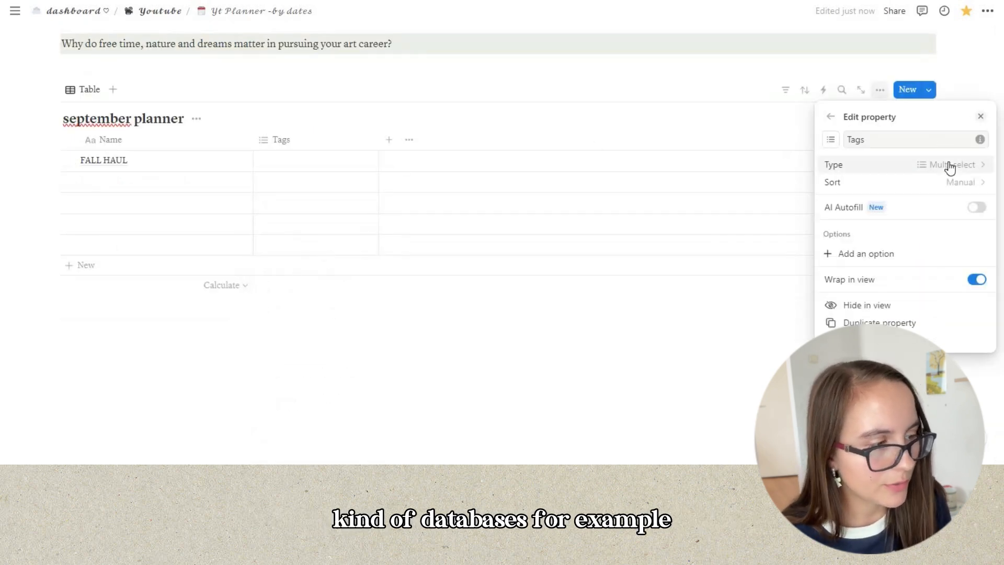
pyautogui.click(830, 117)
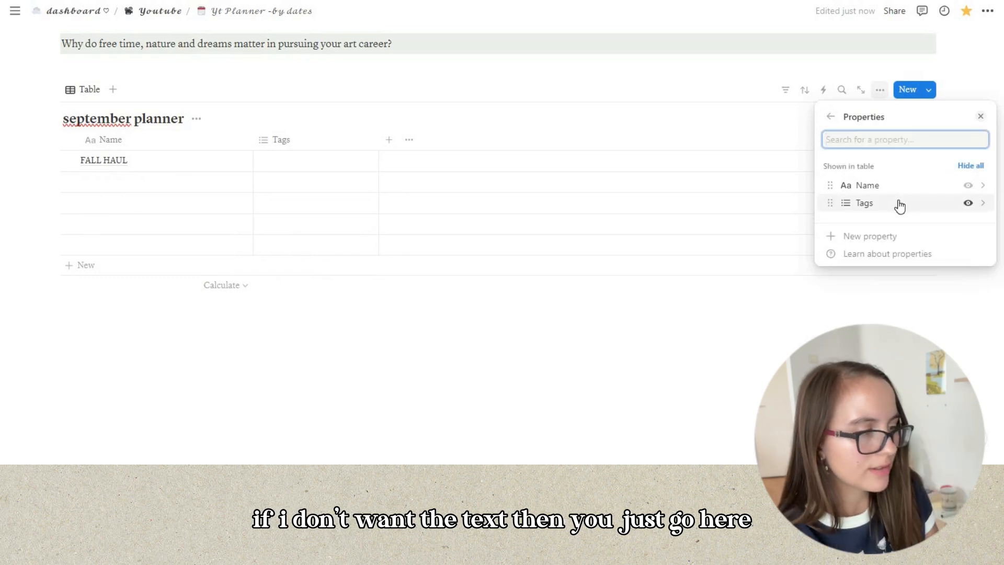
pyautogui.click(921, 205)
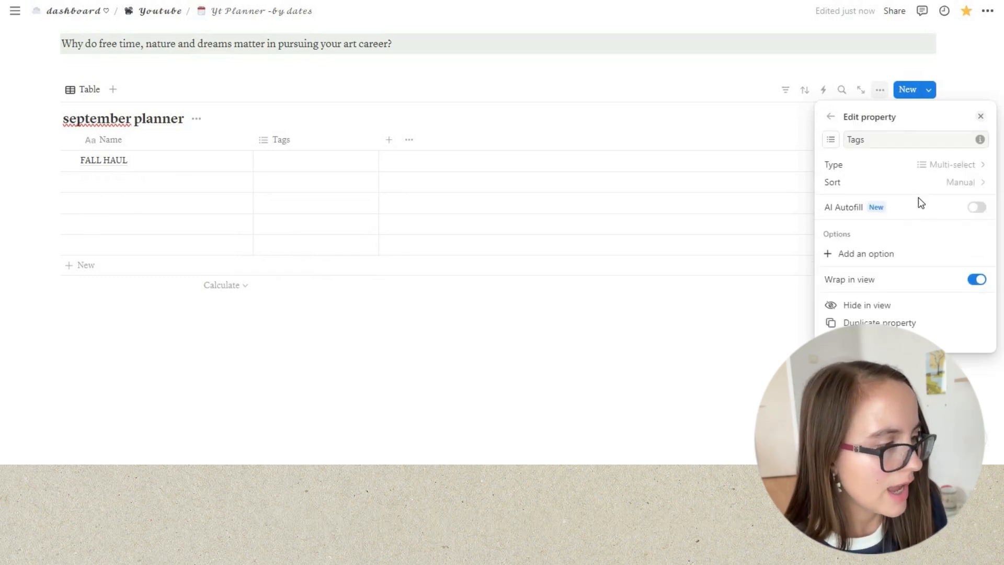
pyautogui.click(885, 171)
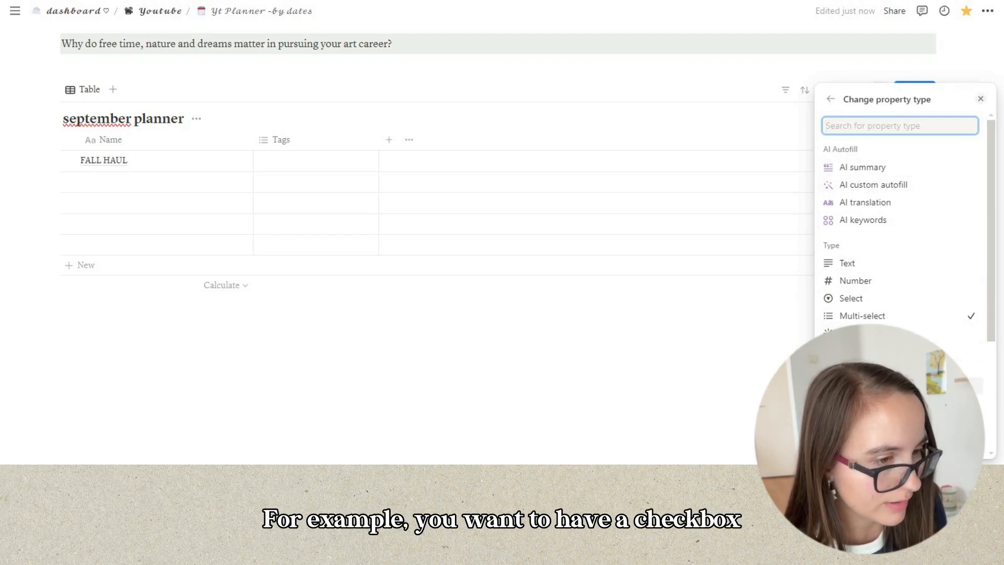
pyautogui.click(878, 403)
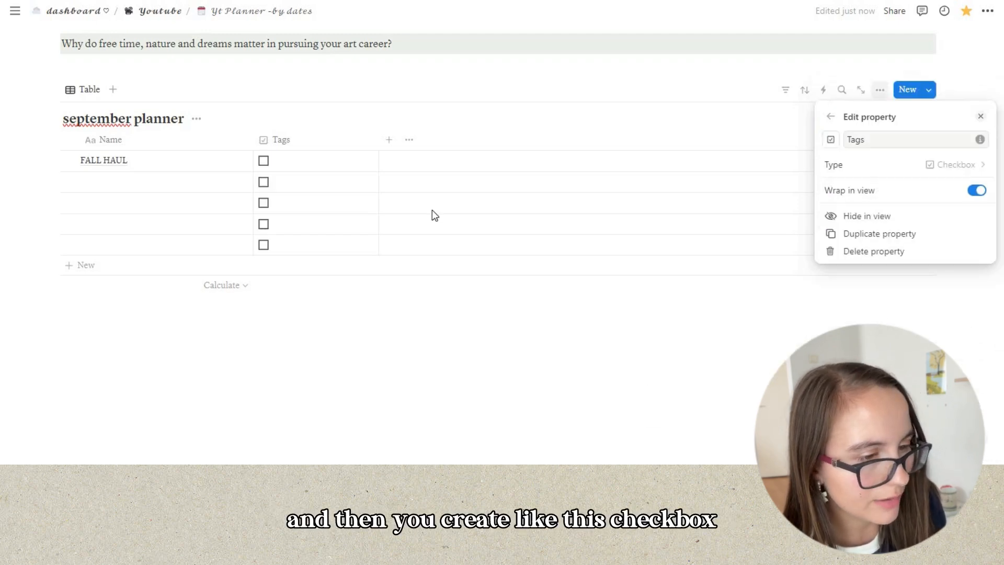
pyautogui.click(311, 167)
pyautogui.click(313, 168)
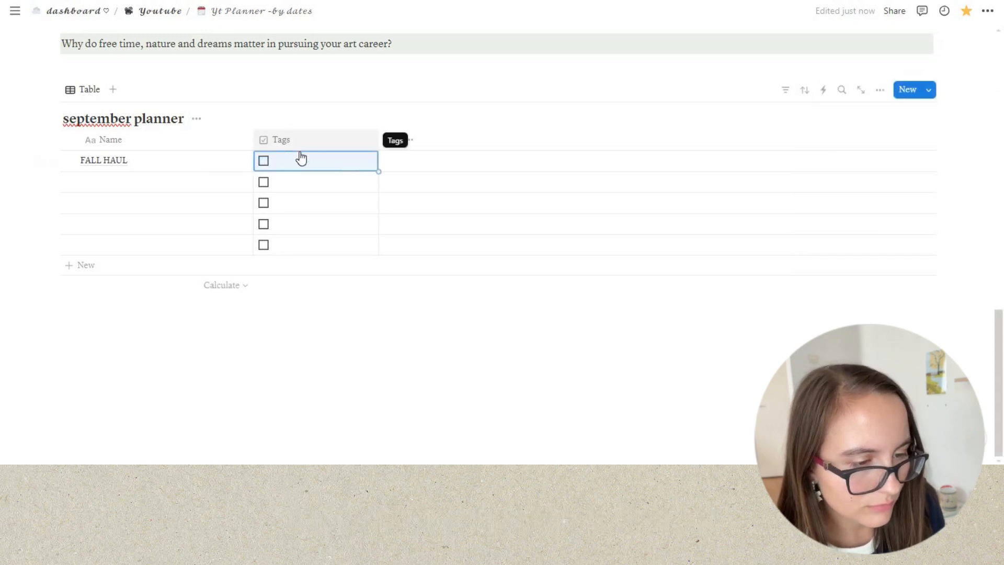
# - Look at the property types available for the Tags column
pyautogui.click(266, 139)
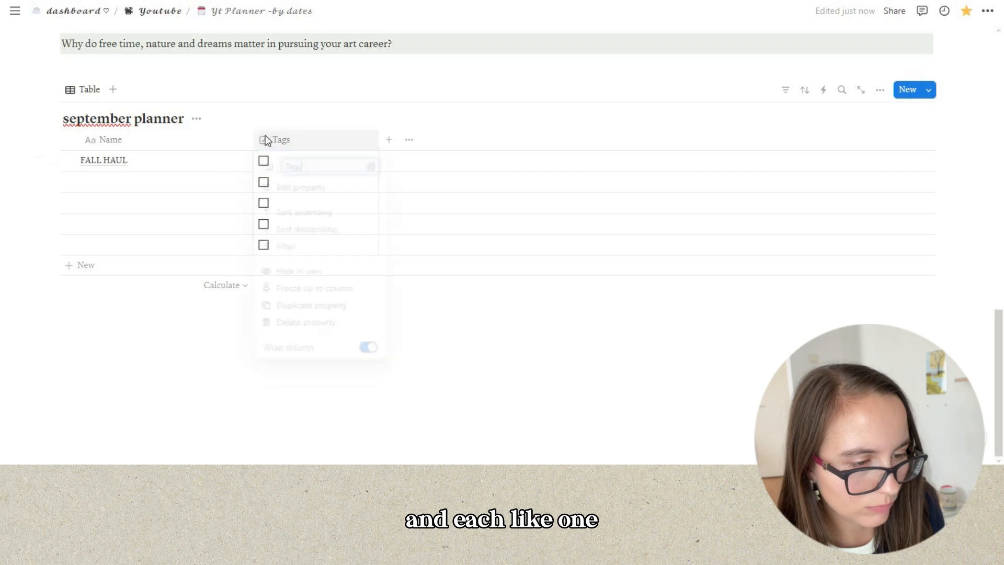
pyautogui.click(345, 198)
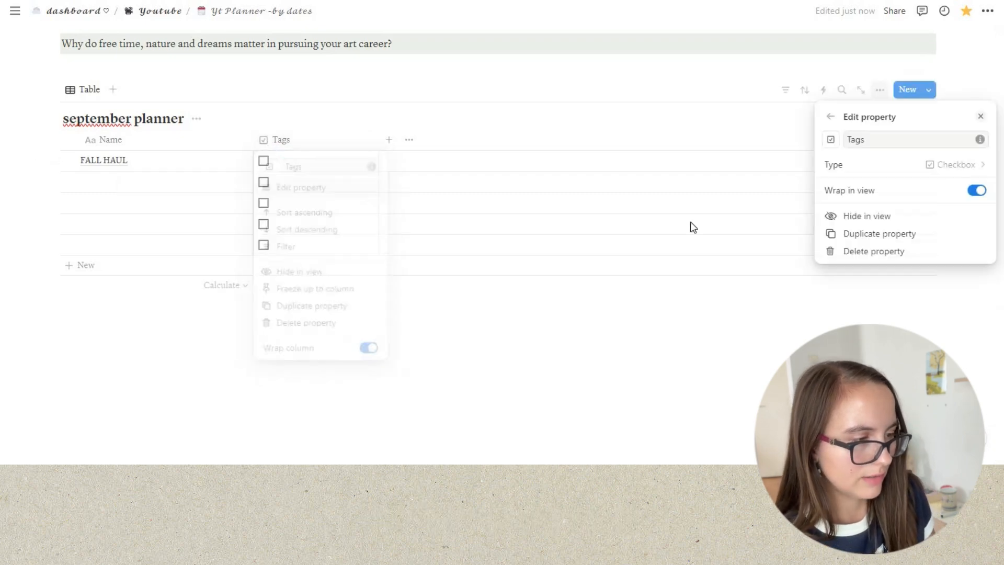
pyautogui.click(952, 165)
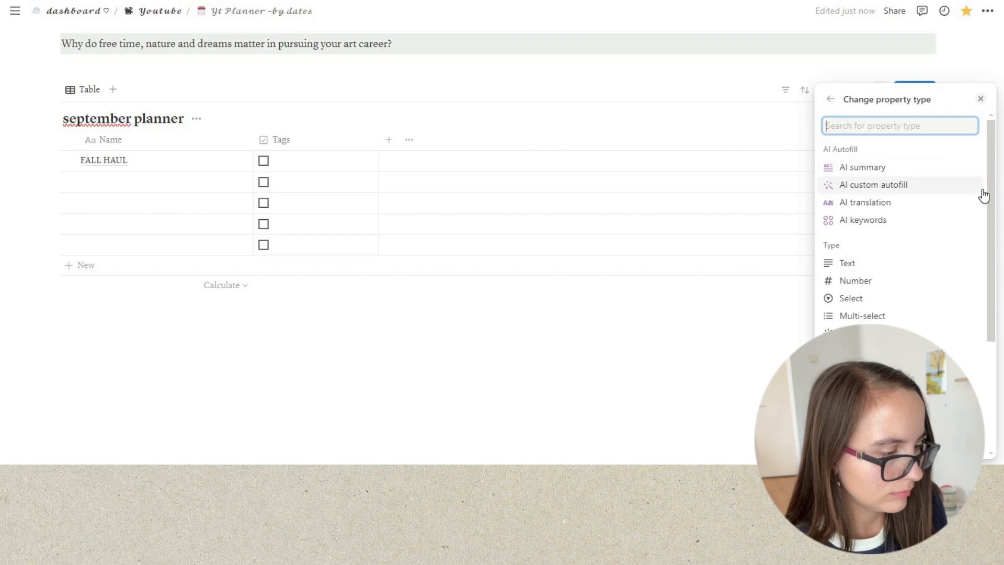
pyautogui.click(588, 431)
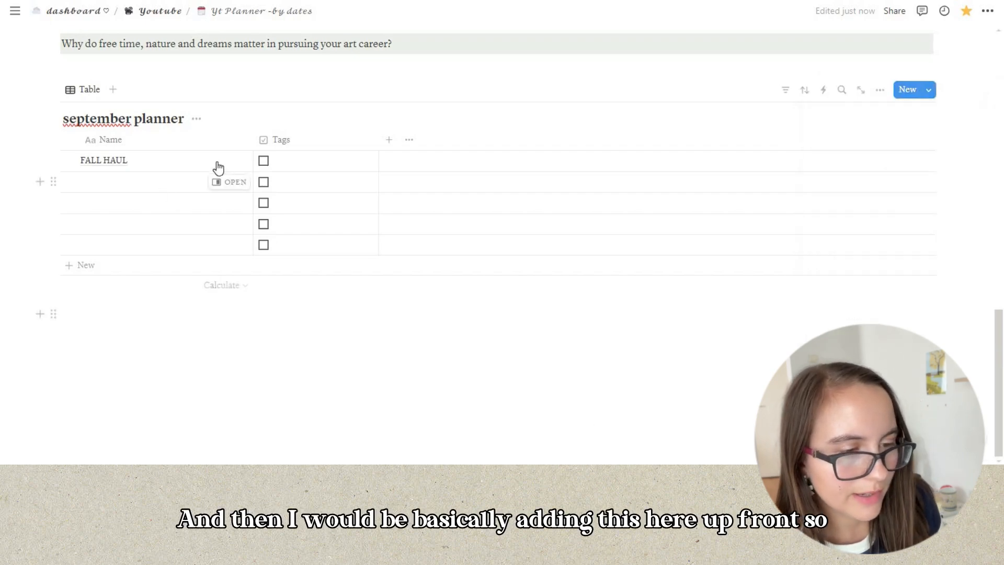
# - Move the Tags checkbox column in front of the Name column
pyautogui.moveTo(280, 141); pyautogui.dragTo(89, 139)
pyautogui.click(85, 161)
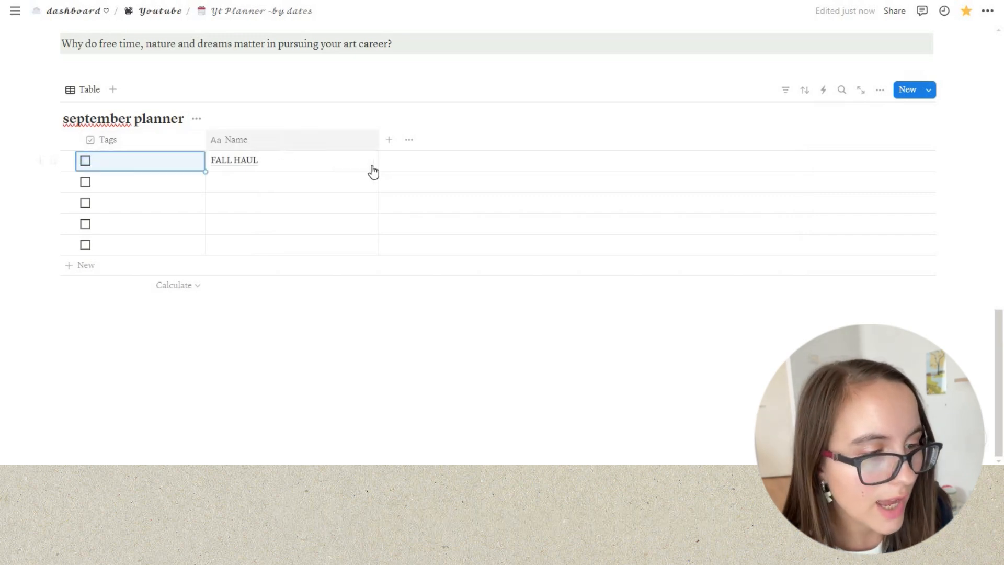
# - Add a new property of type Date to the september planner table
pyautogui.click(388, 140)
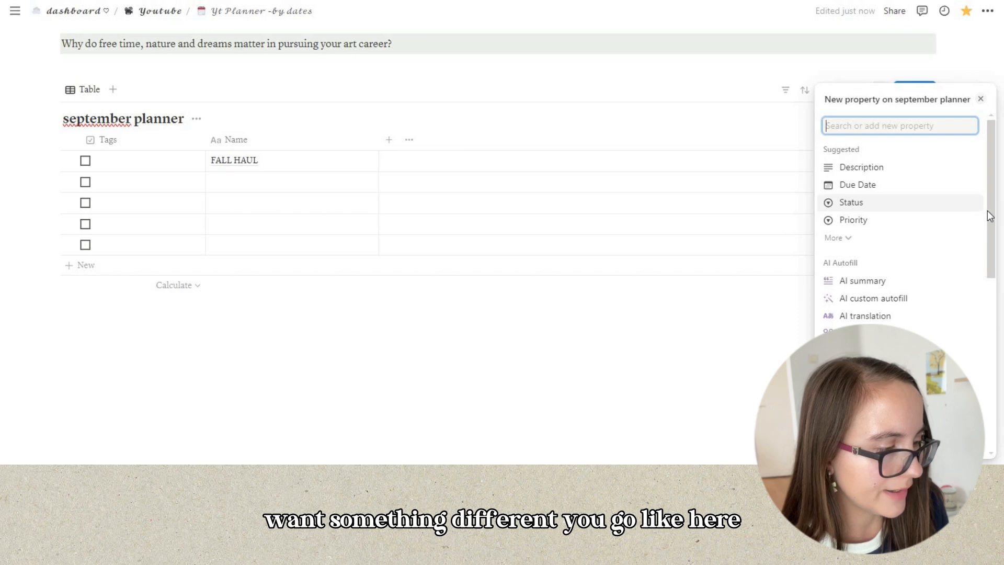
pyautogui.scroll(-1, 989, 214)
pyautogui.scroll(-5, 993, 229)
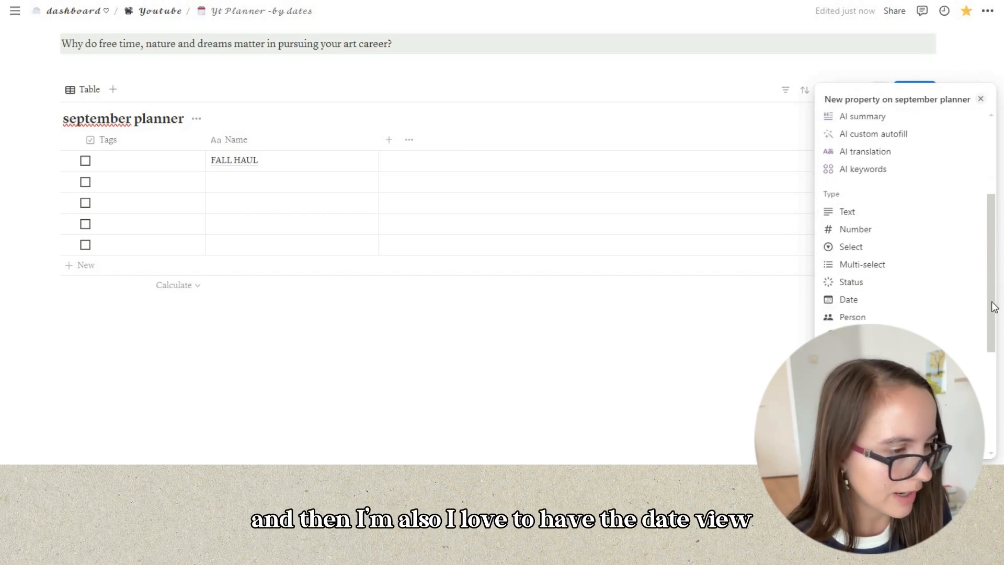
pyautogui.click(936, 301)
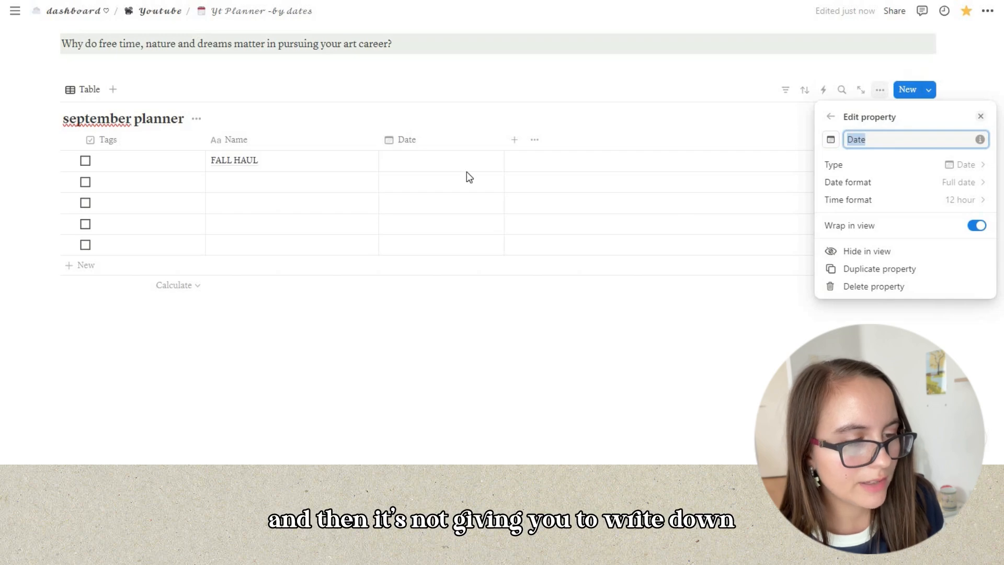
# - Set the date of the FALL HAUL row to August 23, 2024
pyautogui.click(444, 165)
pyautogui.click(445, 161)
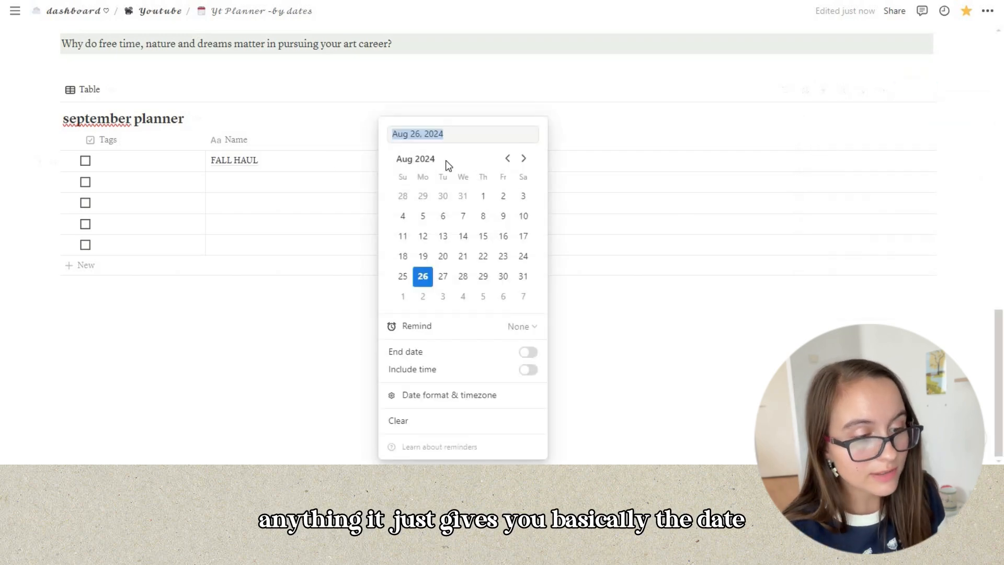
pyautogui.click(503, 256)
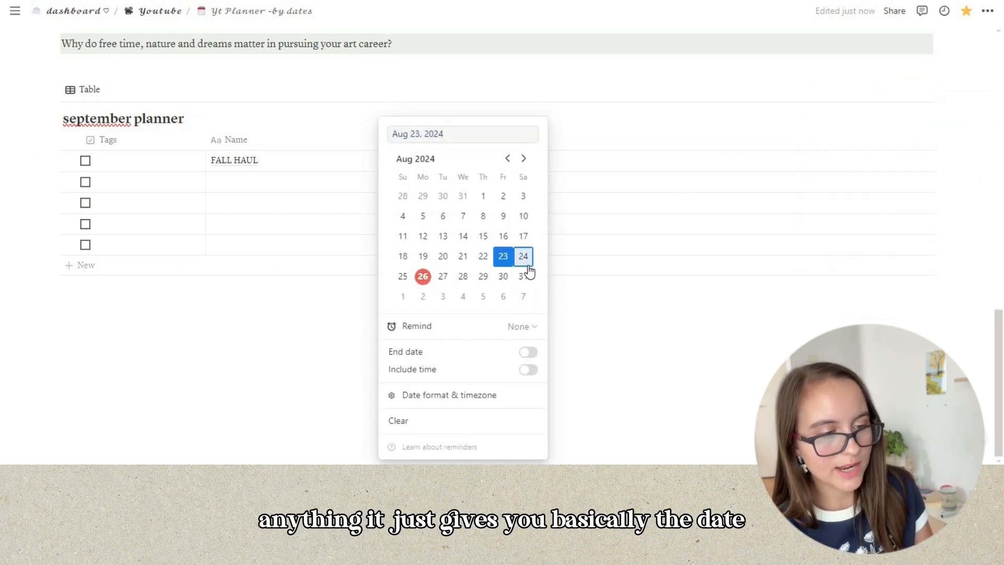
# - Change the FALL HAUL row's date to August 24, 2024 and open the comment option for that date cell
pyautogui.click(526, 261)
pyautogui.click(587, 348)
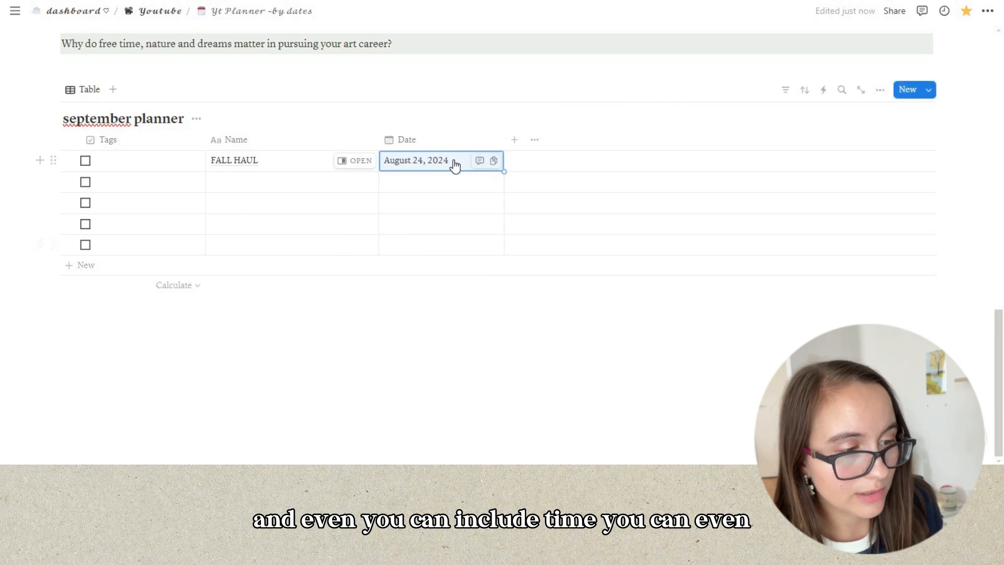
pyautogui.click(479, 161)
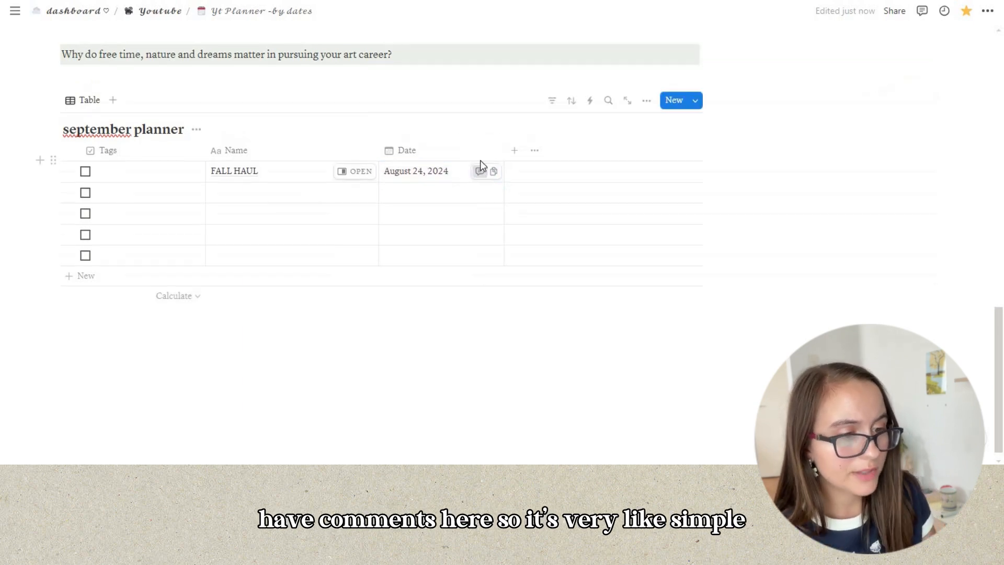
pyautogui.click(554, 332)
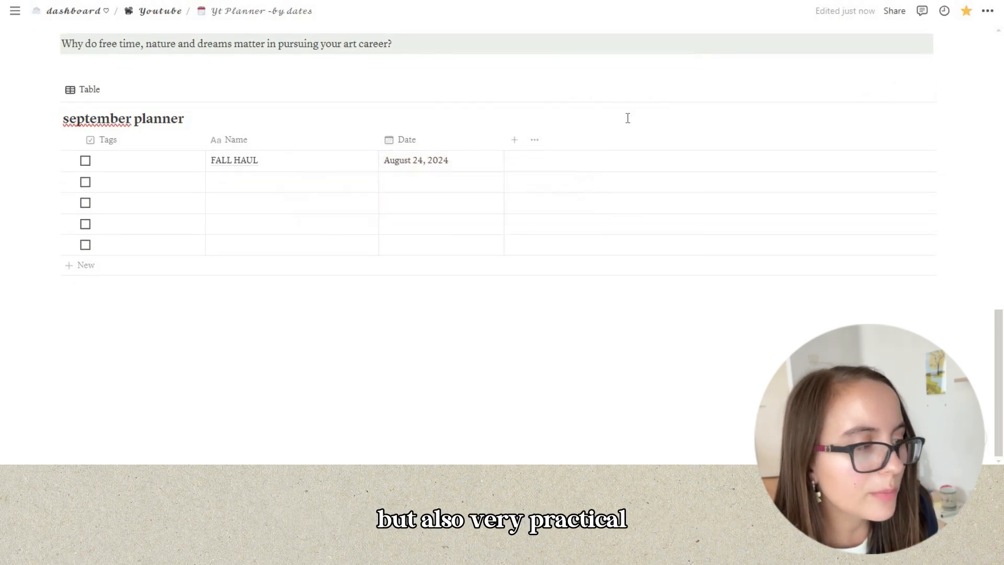
# - Add a new property of type Status to the september planner table, after the Date column
pyautogui.scroll(10, 1002, 265)
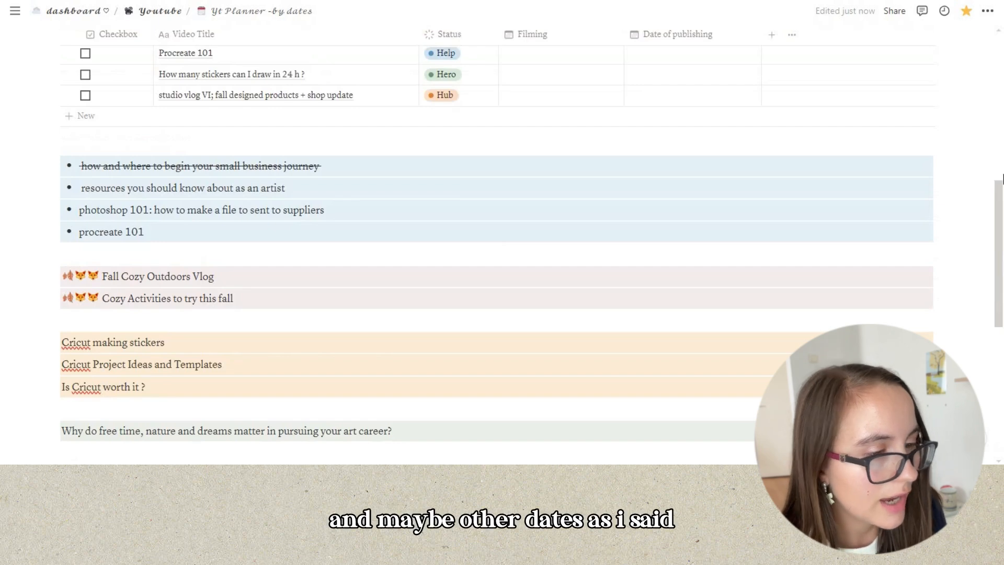
pyautogui.scroll(-15, 1002, 178)
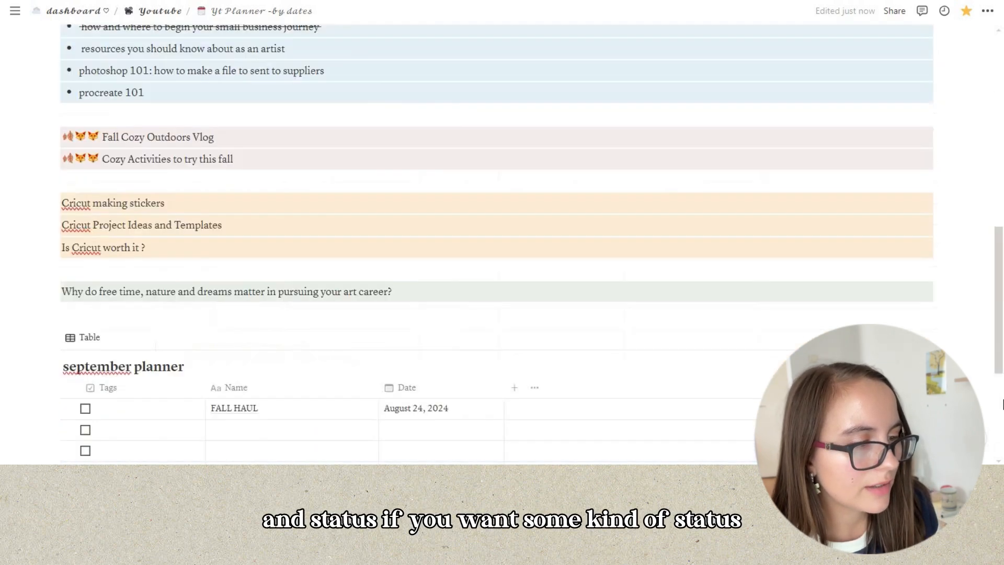
pyautogui.click(515, 141)
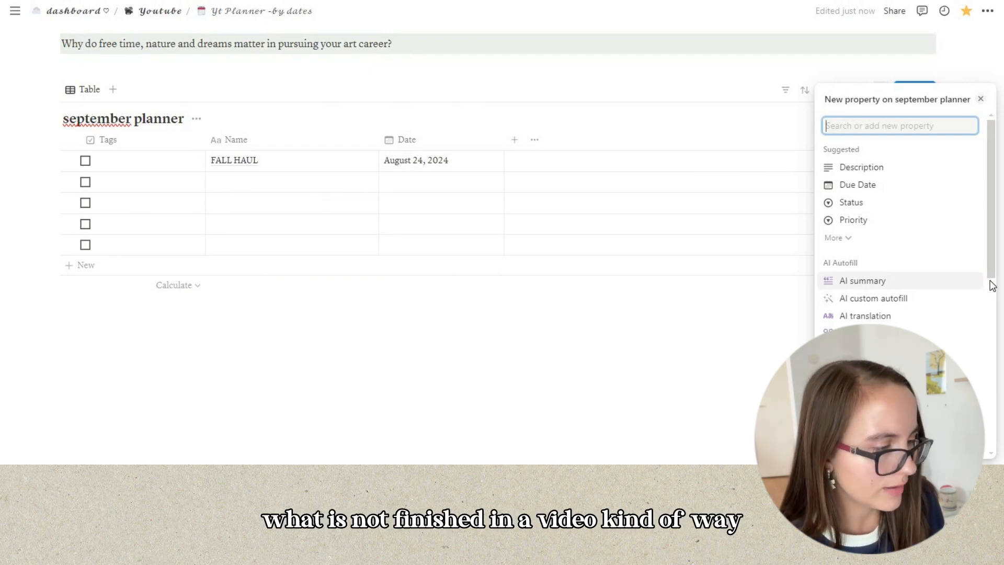
pyautogui.scroll(-5, 992, 286)
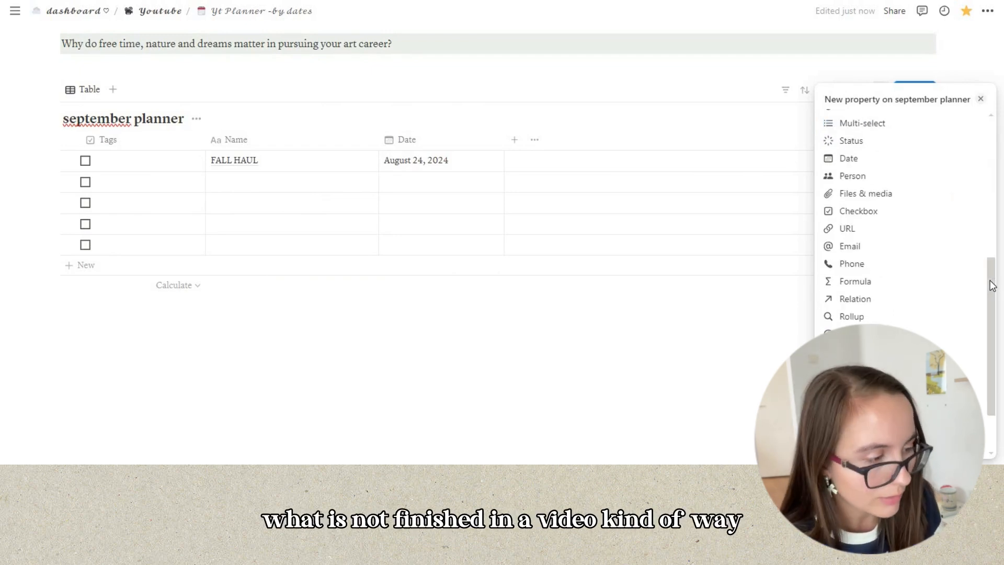
pyautogui.scroll(3, 992, 283)
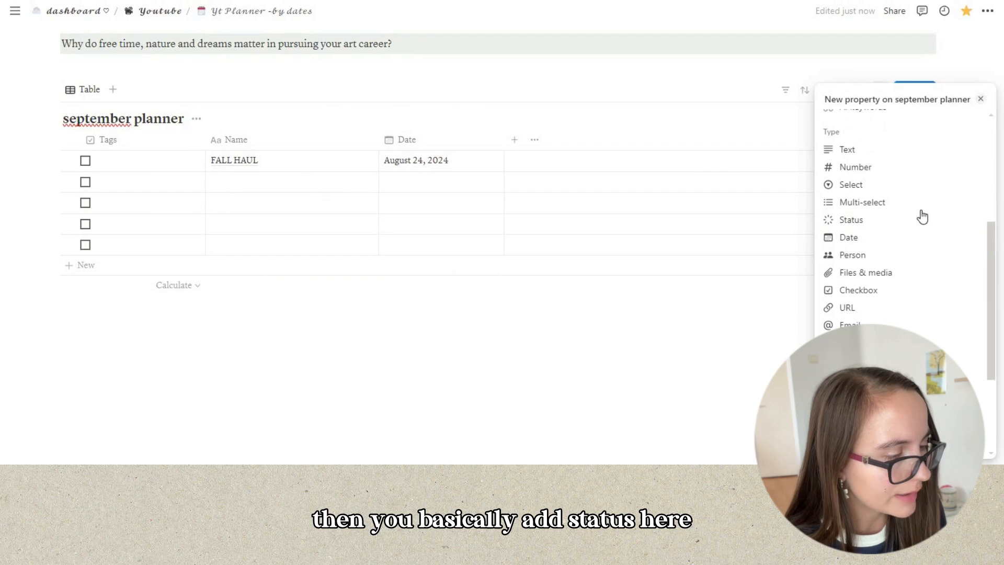
pyautogui.click(910, 220)
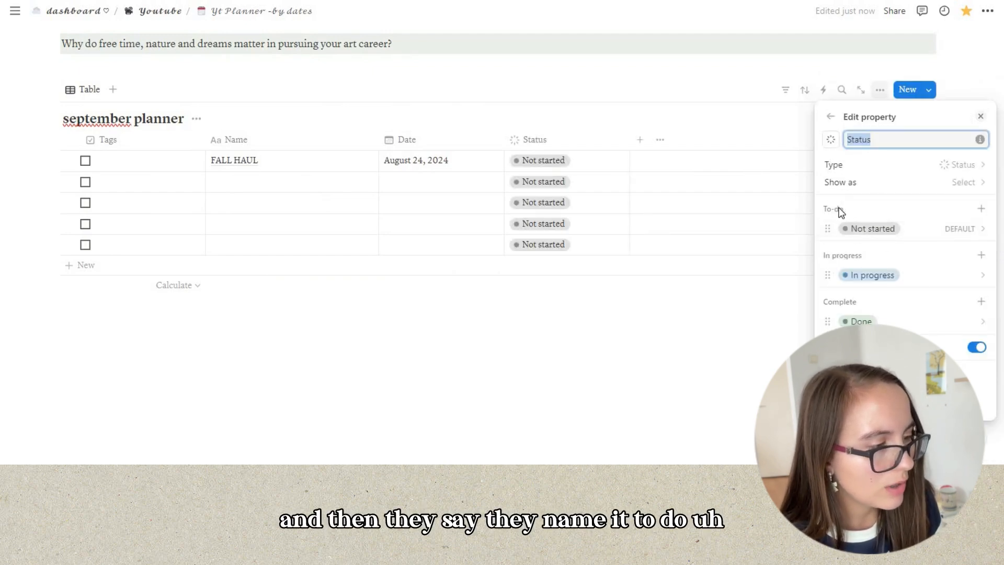
# - Change the colour of the Not started option in the Status property to green
pyautogui.click(861, 236)
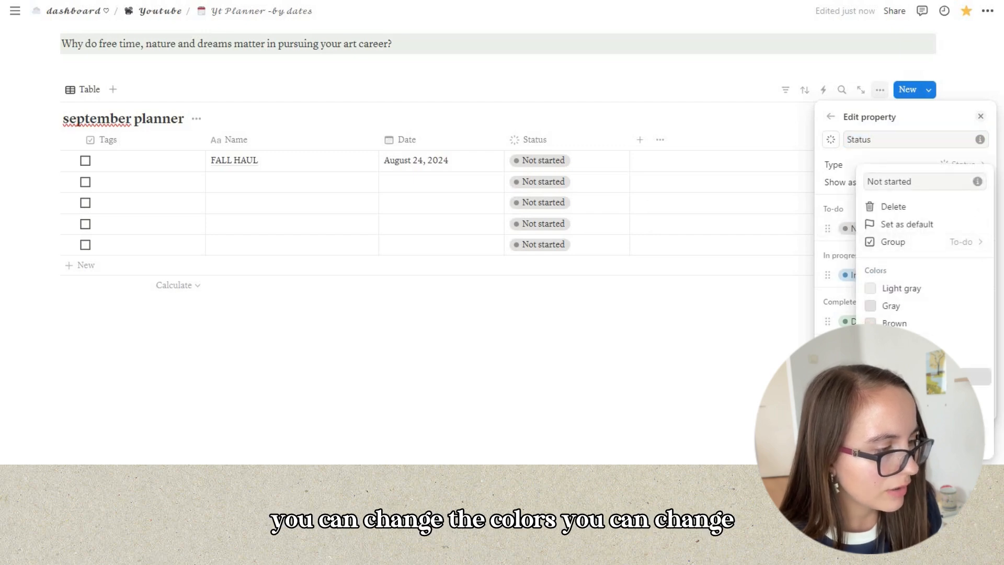
pyautogui.press('Escape')
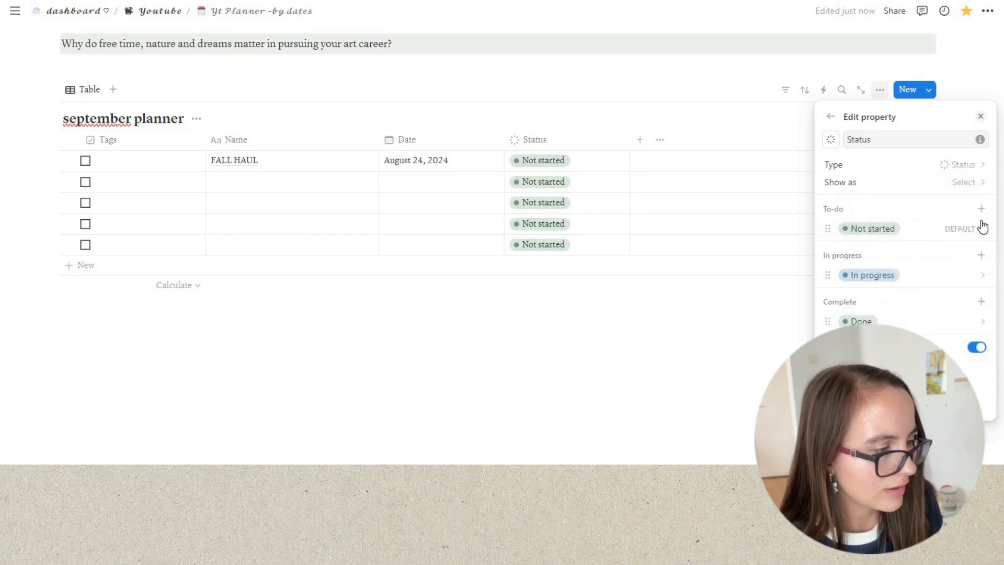
pyautogui.click(978, 232)
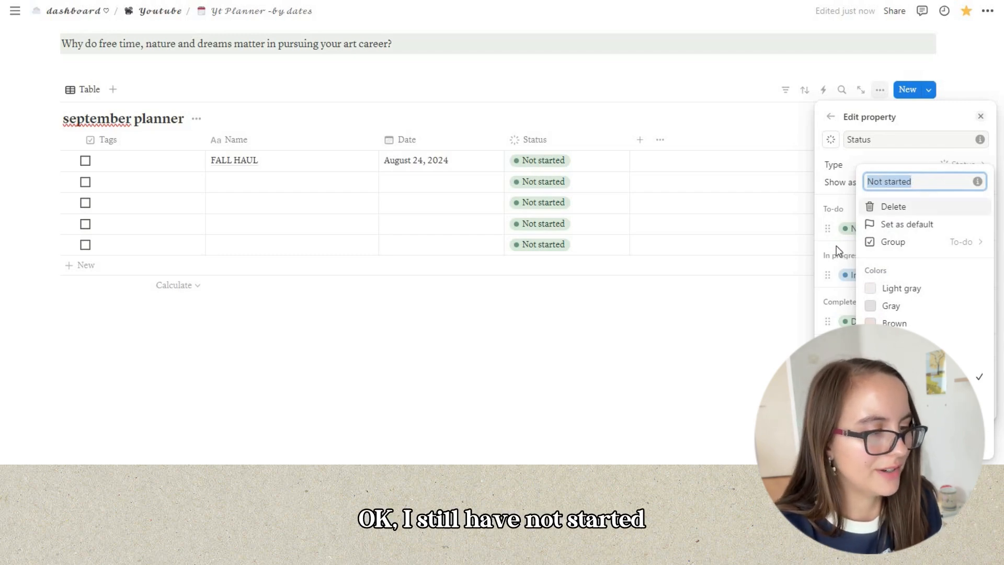
pyautogui.click(598, 316)
pyautogui.click(547, 316)
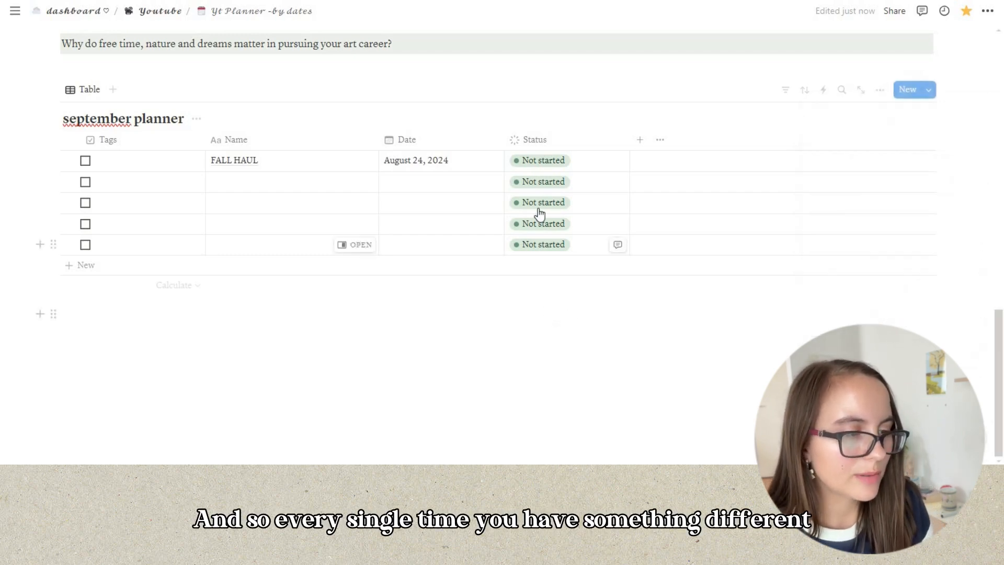
# - Set the status of the third row to In progress and of the fourth row to Done
pyautogui.click(539, 204)
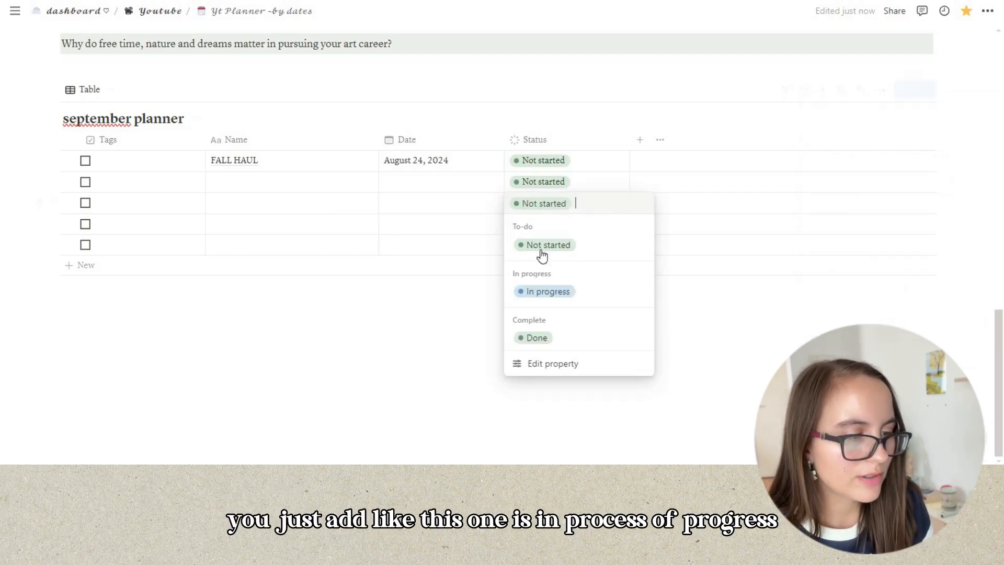
pyautogui.click(544, 294)
pyautogui.click(674, 376)
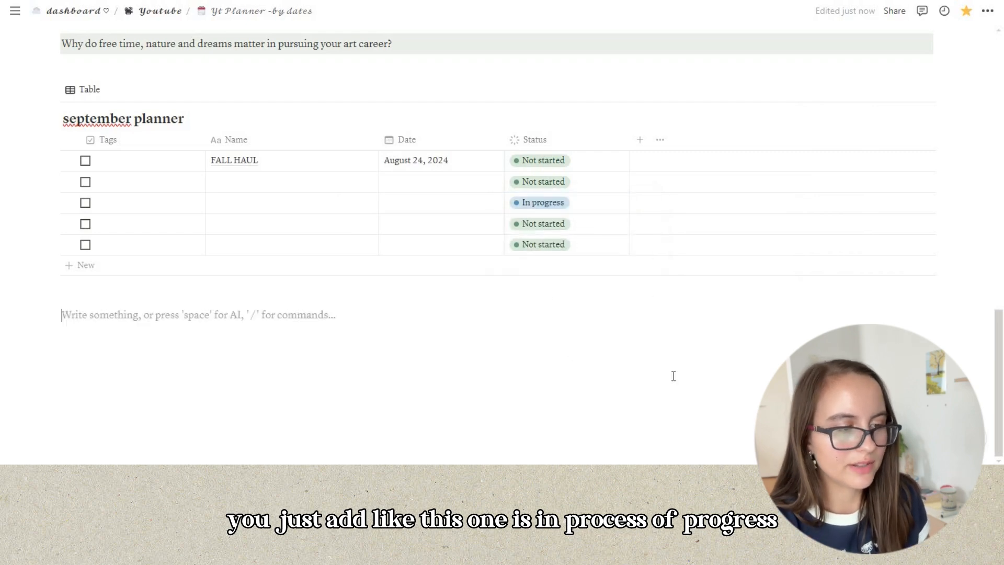
pyautogui.click(552, 225)
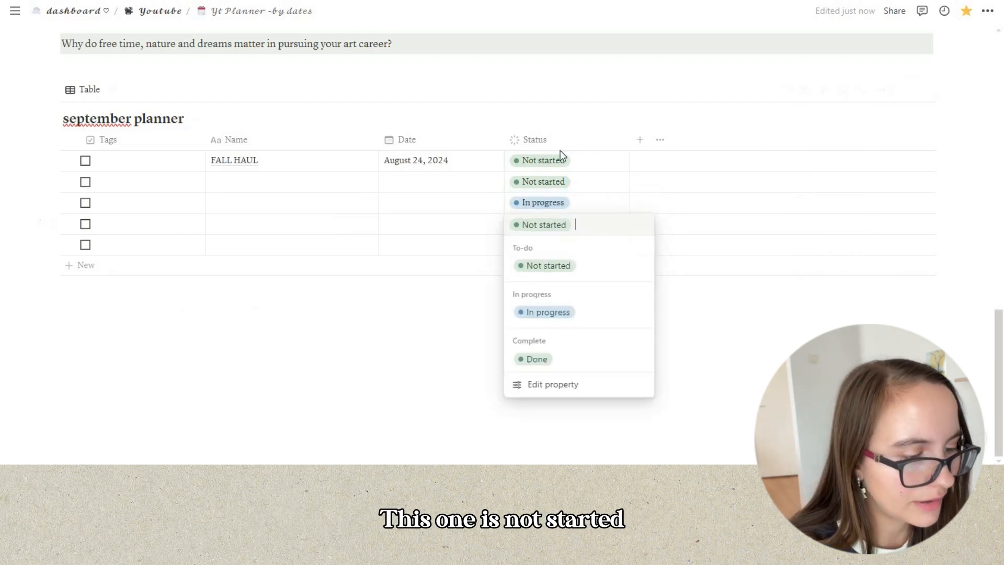
pyautogui.click(539, 360)
pyautogui.click(726, 331)
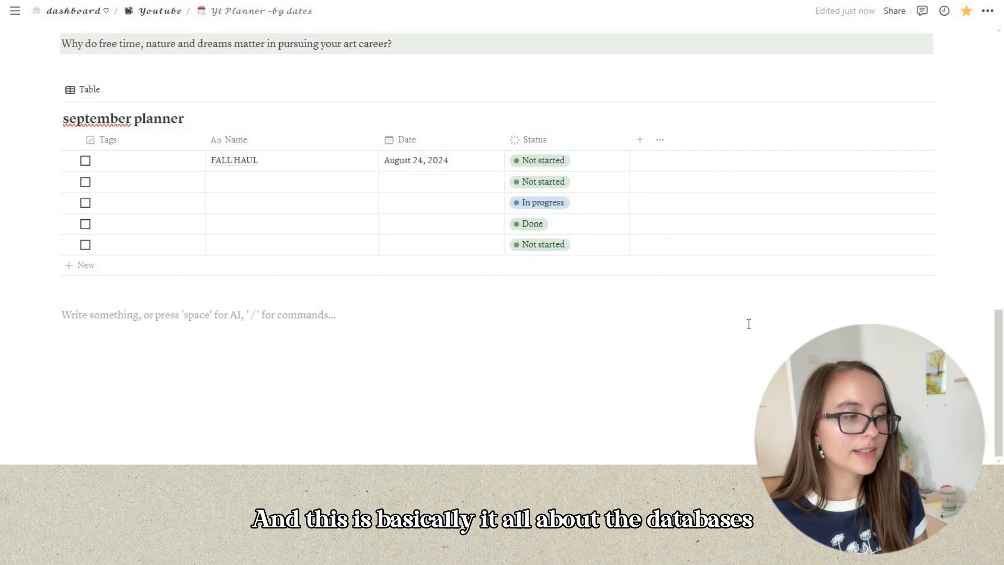
pyautogui.scroll(6, 1002, 195)
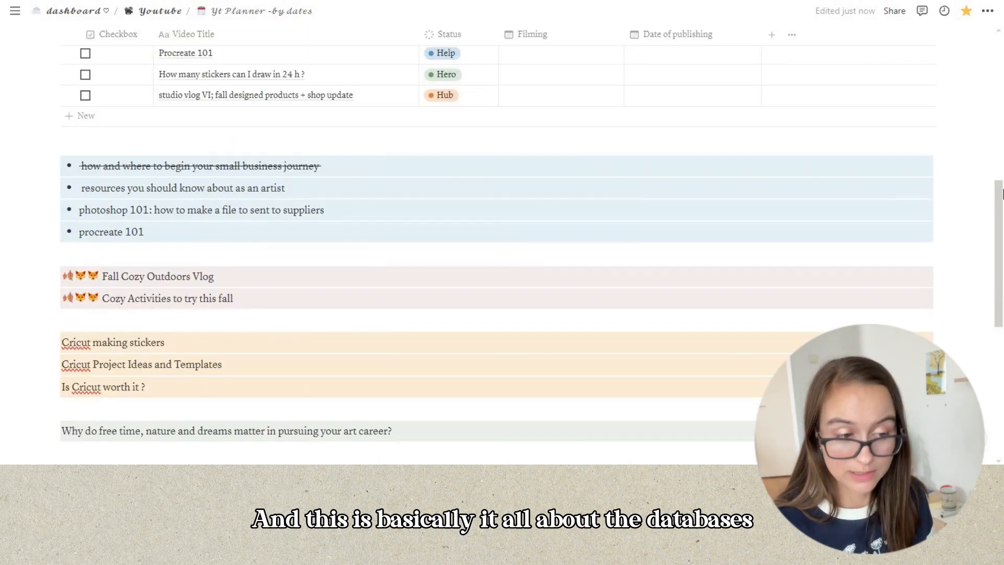